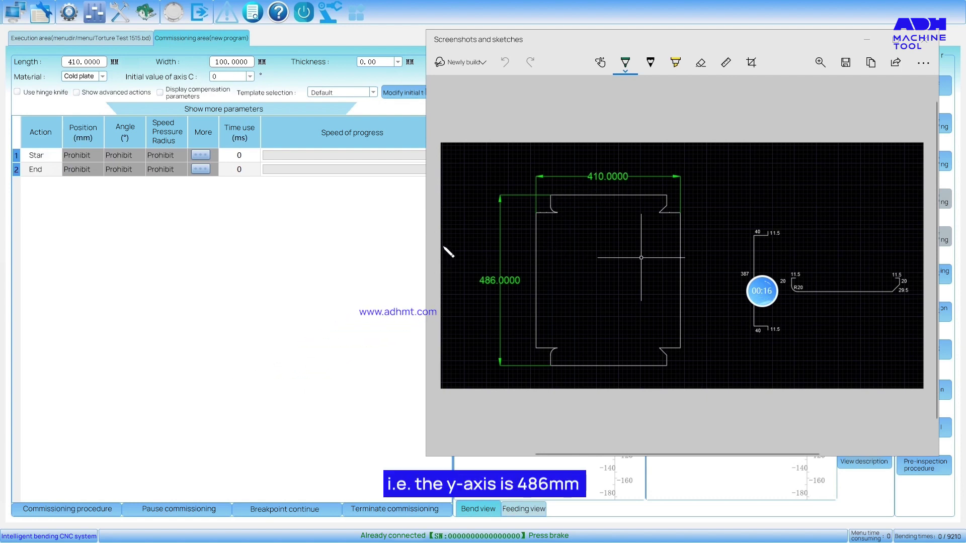
{"action": "type", "text": "100"}
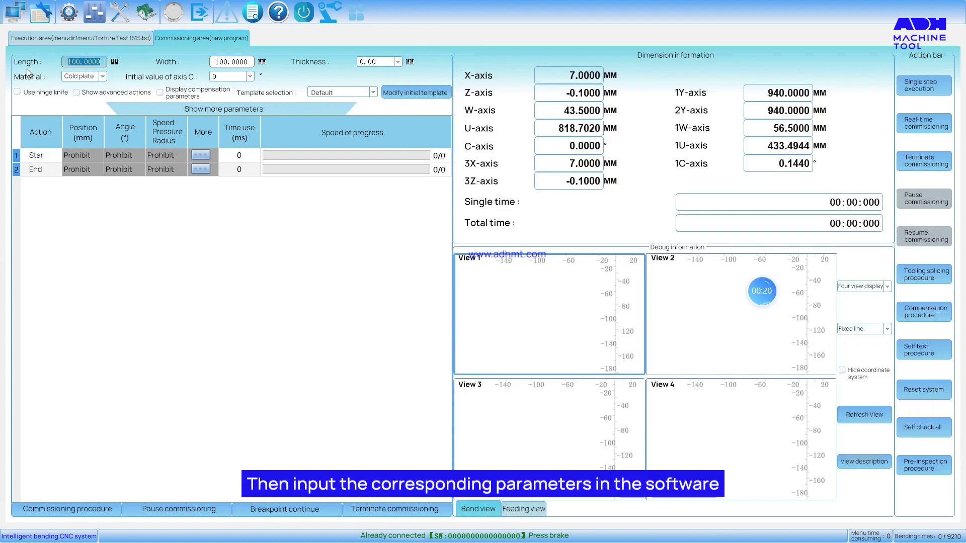
{"action": "type", "text": "410"}
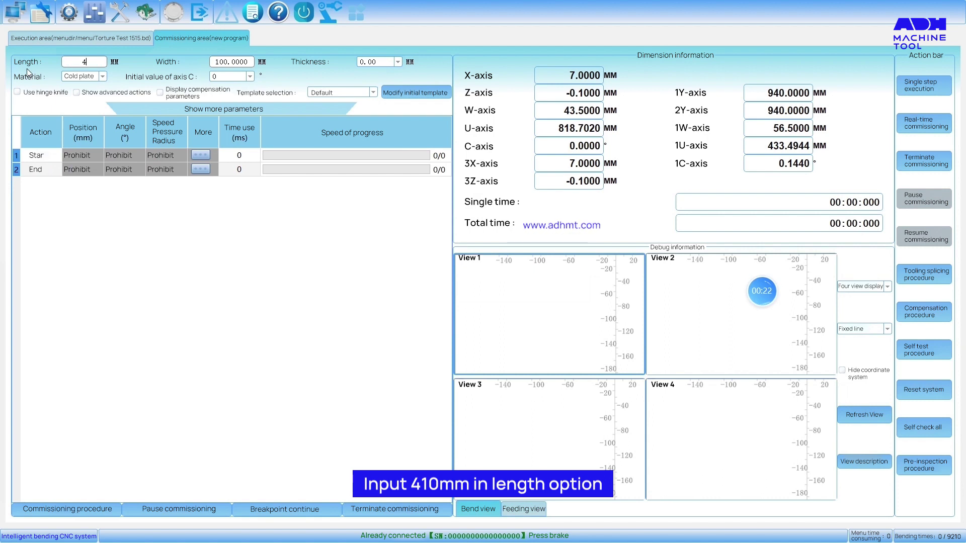
Set the plate to 410 mm long, 486 mm wide and 0.80 mm thick
{"action": "key", "text": "Tab"}
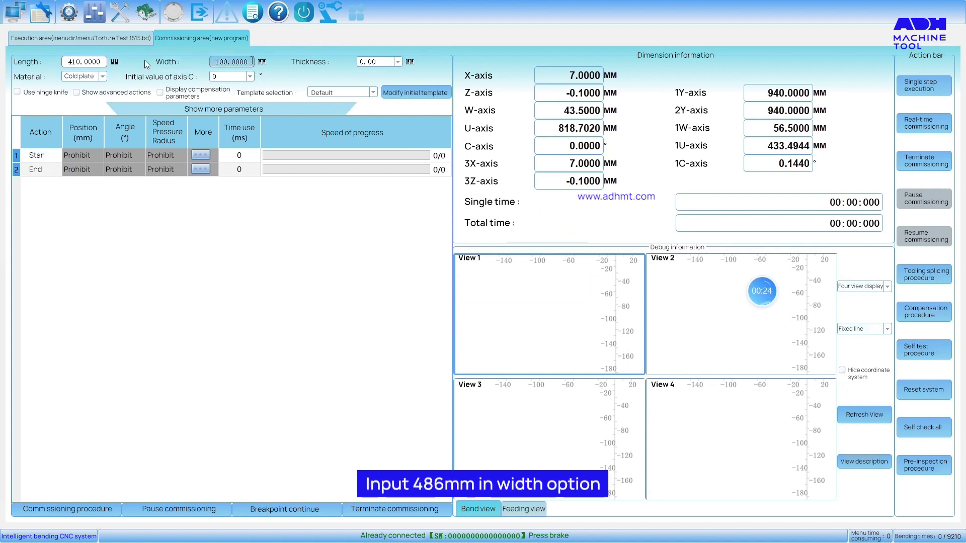
{"action": "type", "text": "48"}
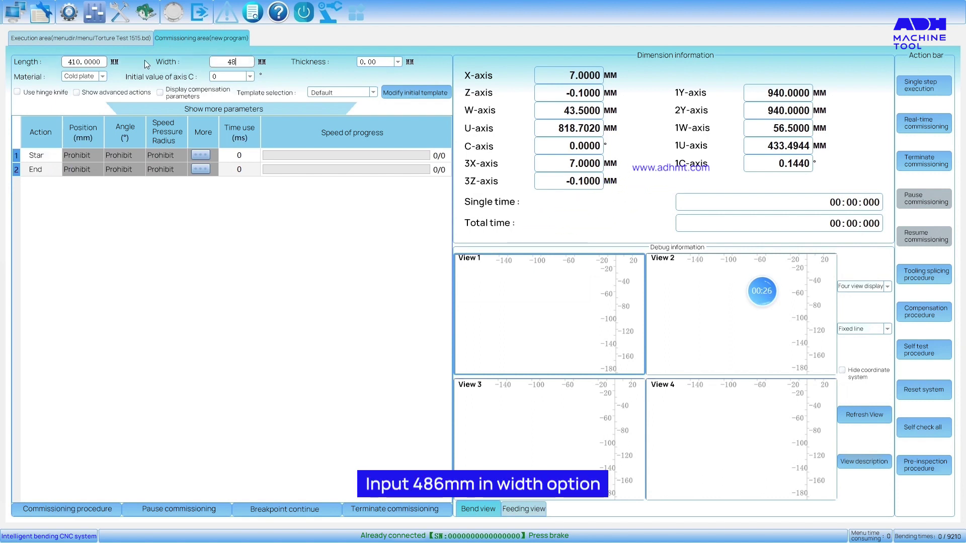
{"action": "type", "text": "6"}
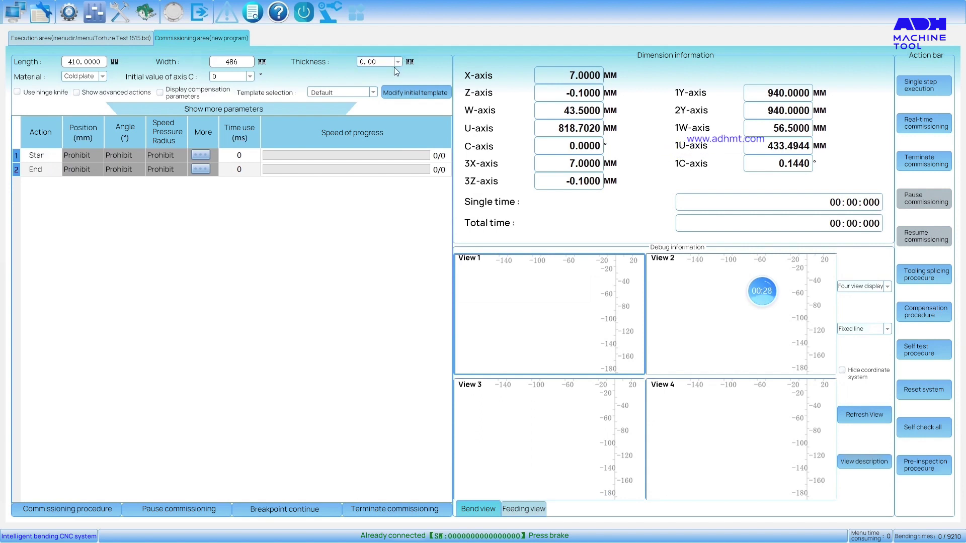
{"action": "left_click", "coordinate": [391, 63]}
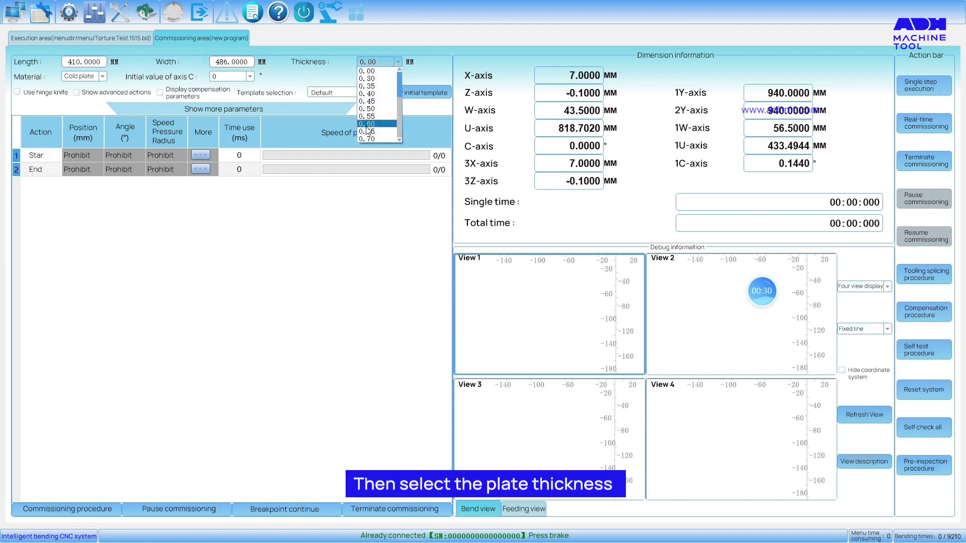
{"action": "scroll", "coordinate": [400, 88], "scroll_direction": "down", "scroll_amount": 1}
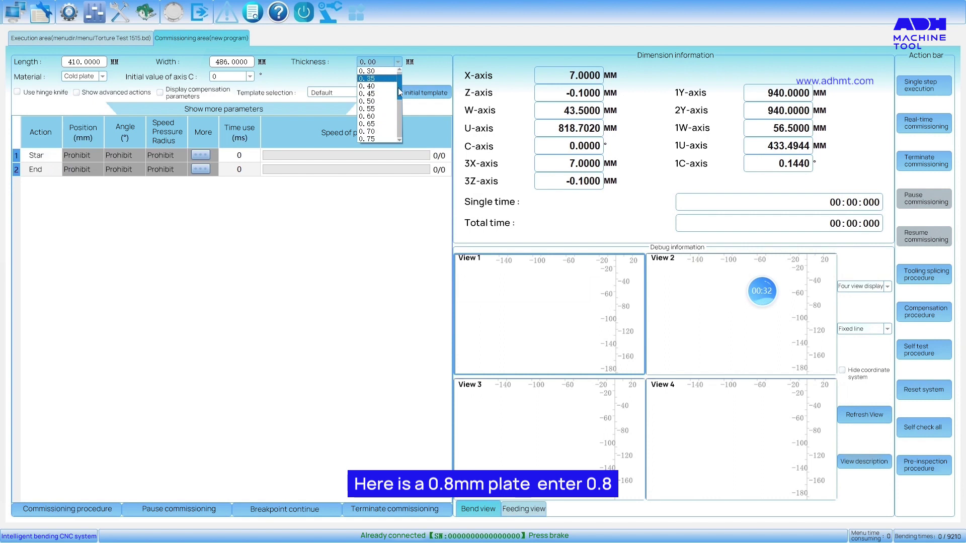
{"action": "left_click", "coordinate": [373, 133]}
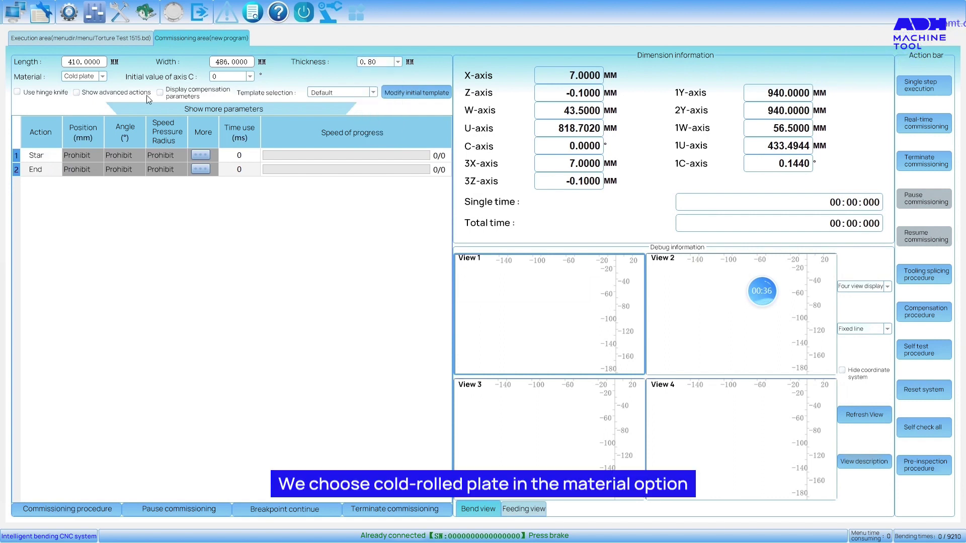
{"action": "left_click", "coordinate": [84, 77]}
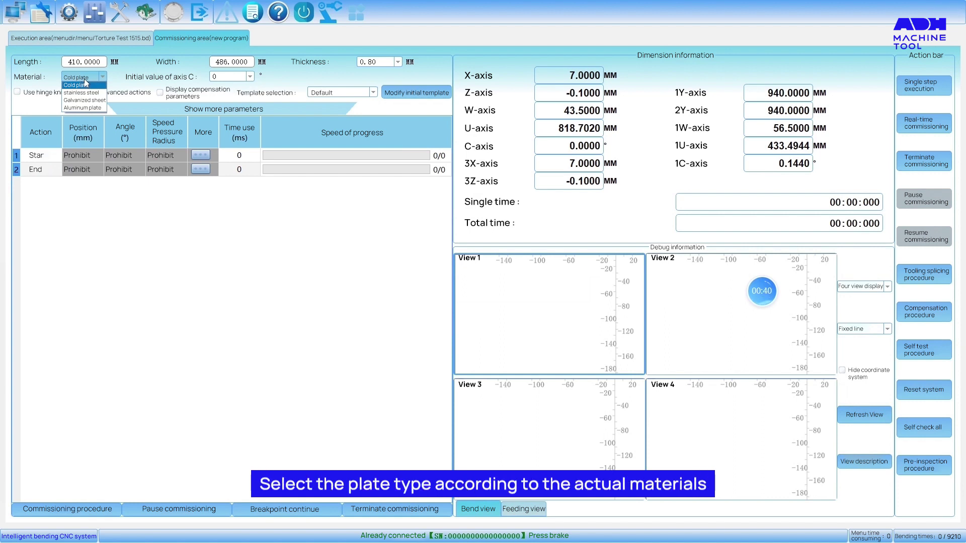
Choose Cold plate as the material and insert Bend steps after Start
{"action": "left_click", "coordinate": [85, 84]}
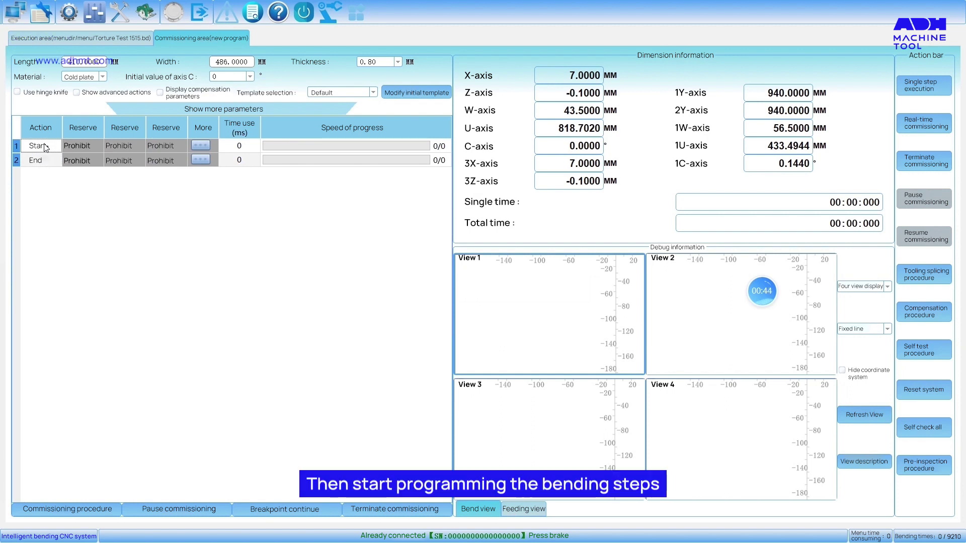
{"action": "right_click", "coordinate": [45, 147]}
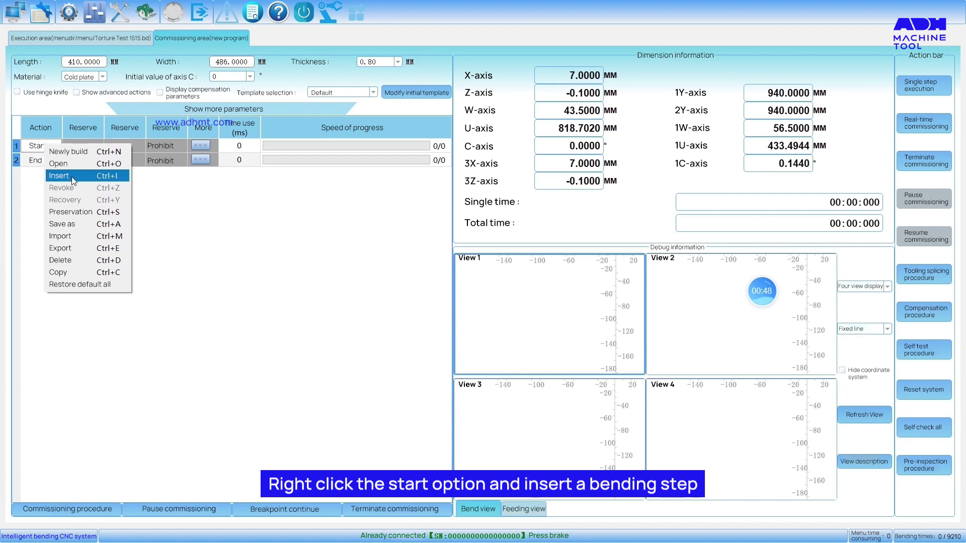
{"action": "left_click", "coordinate": [73, 180]}
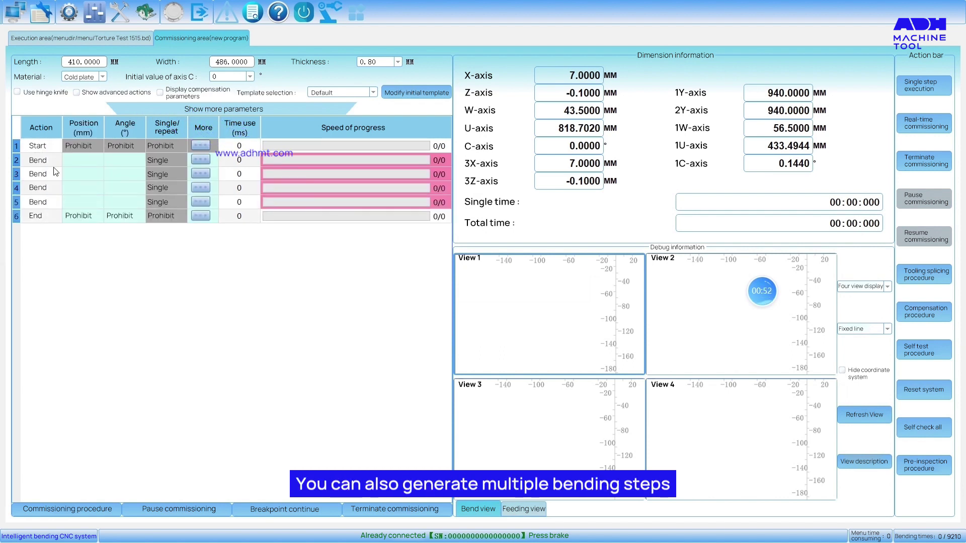
{"action": "key", "text": "ctrl+l"}
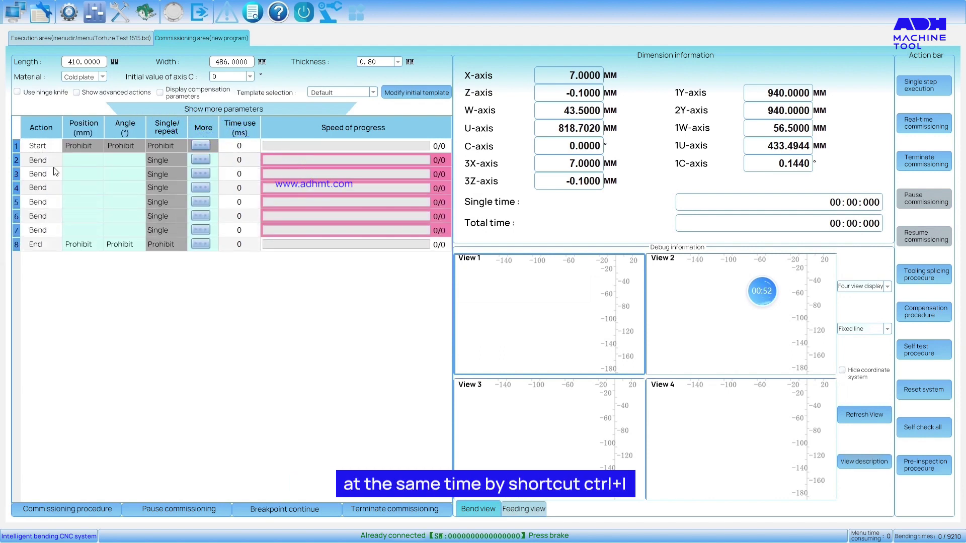
{"action": "key", "text": "ctrl+l"}
{"action": "key", "text": "ctrl+l"}
{"action": "key", "text": "ctrl+l"}
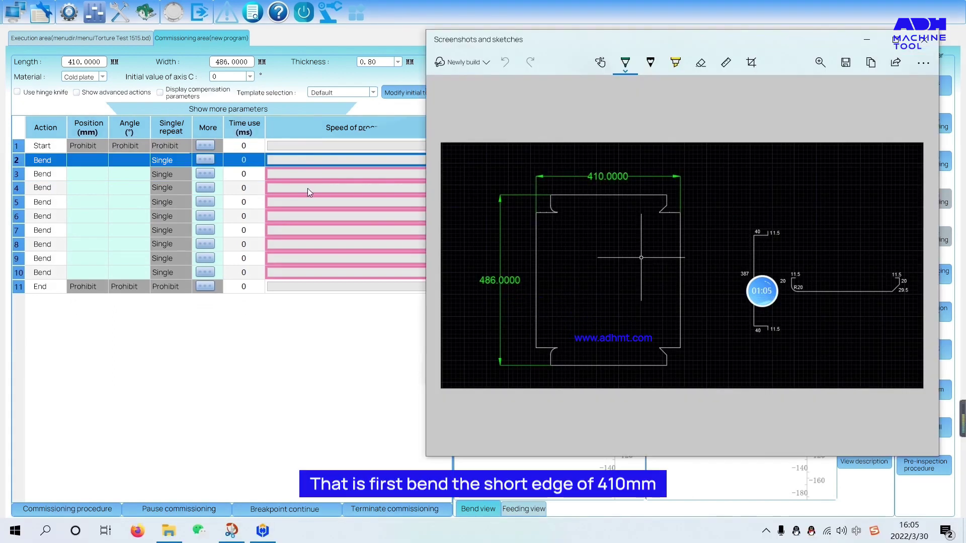
Make step 2 a Rotate action with a 90° angle
{"action": "left_click", "coordinate": [43, 166]}
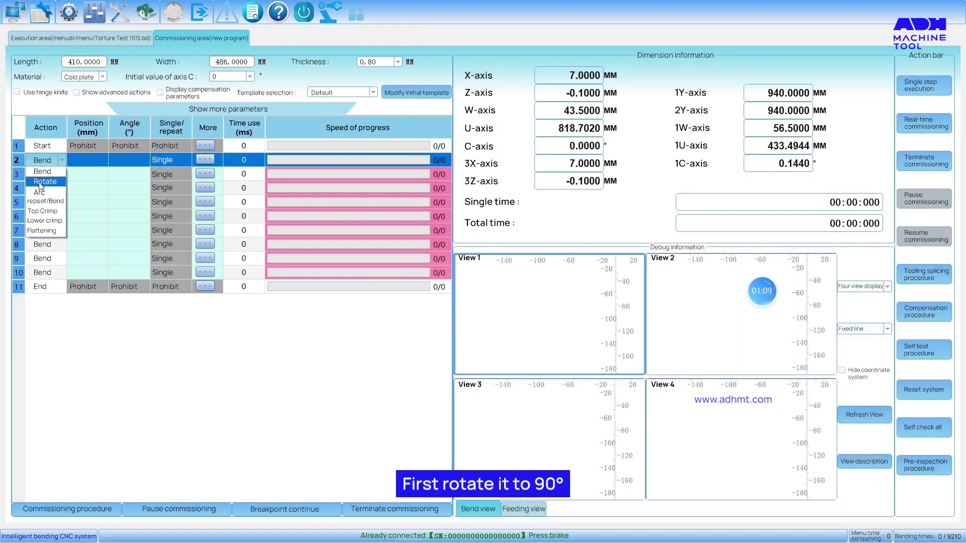
{"action": "left_click", "coordinate": [43, 181]}
{"action": "left_click", "coordinate": [130, 159]}
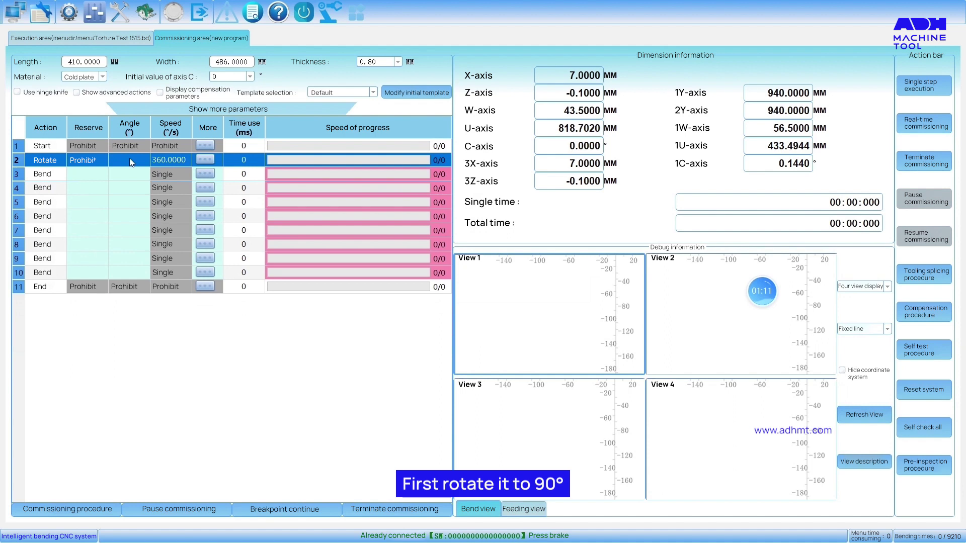
{"action": "type", "text": "90"}
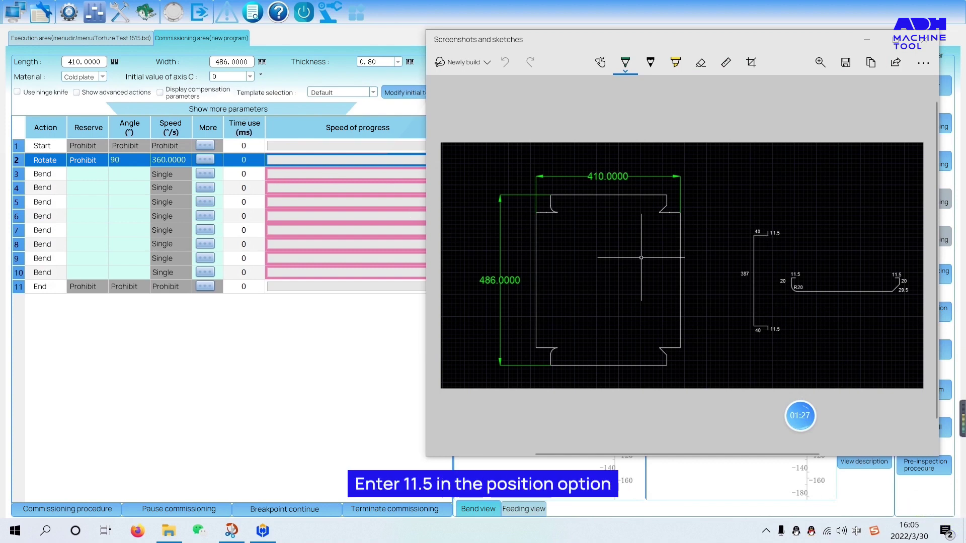
Set step 3 to 11.5 mm at −90° and step 4 to 40 mm at 90°
{"action": "left_click", "coordinate": [86, 175]}
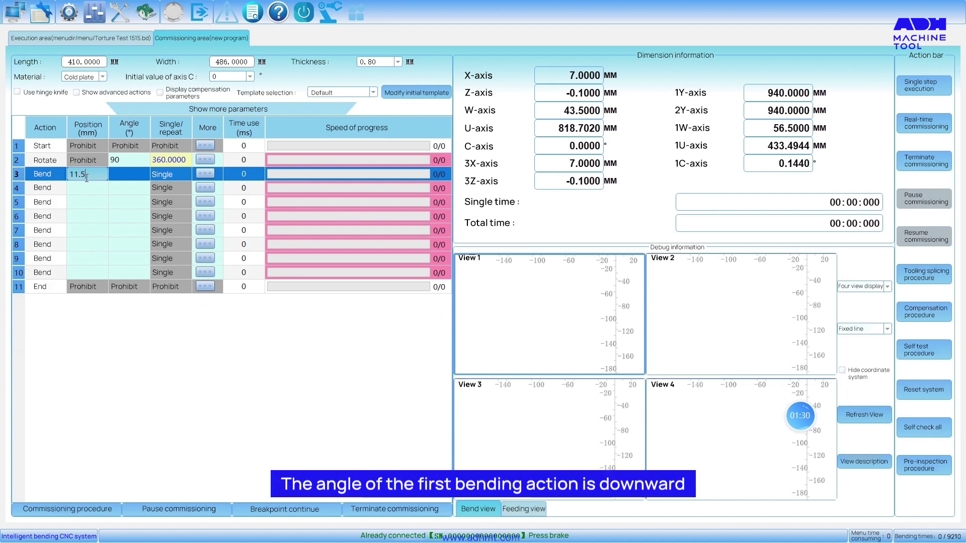
{"action": "type", "text": ".5"}
{"action": "left_click", "coordinate": [131, 176]}
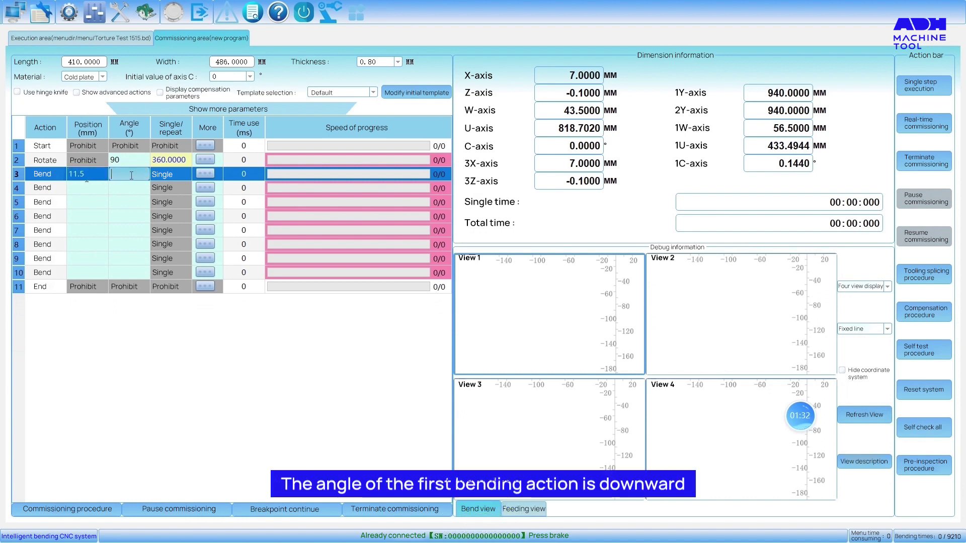
{"action": "type", "text": "-90"}
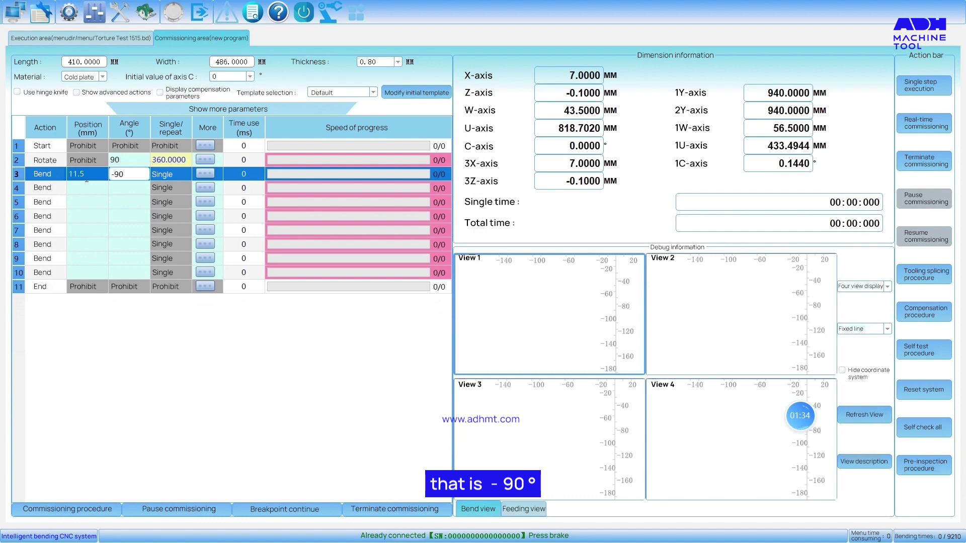
{"action": "left_click", "coordinate": [74, 191]}
{"action": "type", "text": "40"}
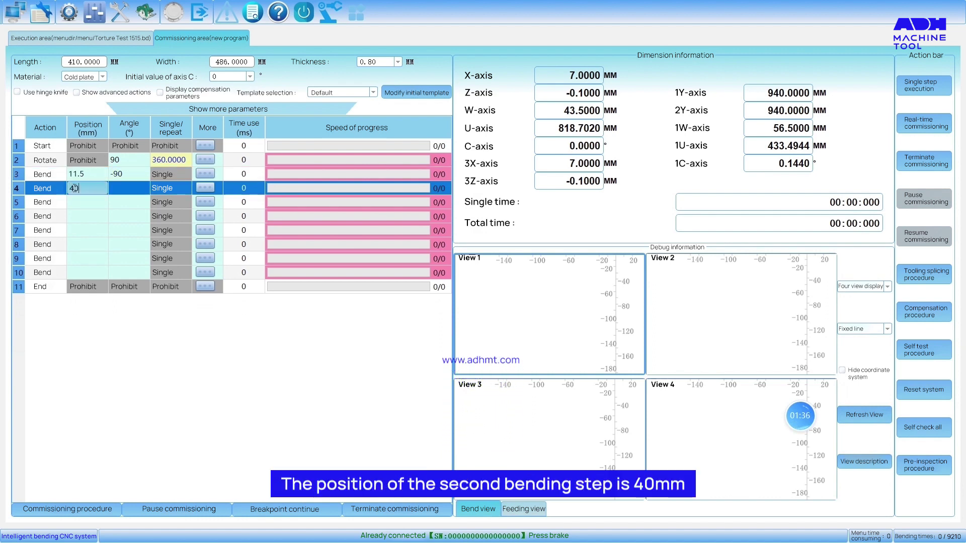
{"action": "left_click", "coordinate": [131, 194]}
{"action": "type", "text": "90"}
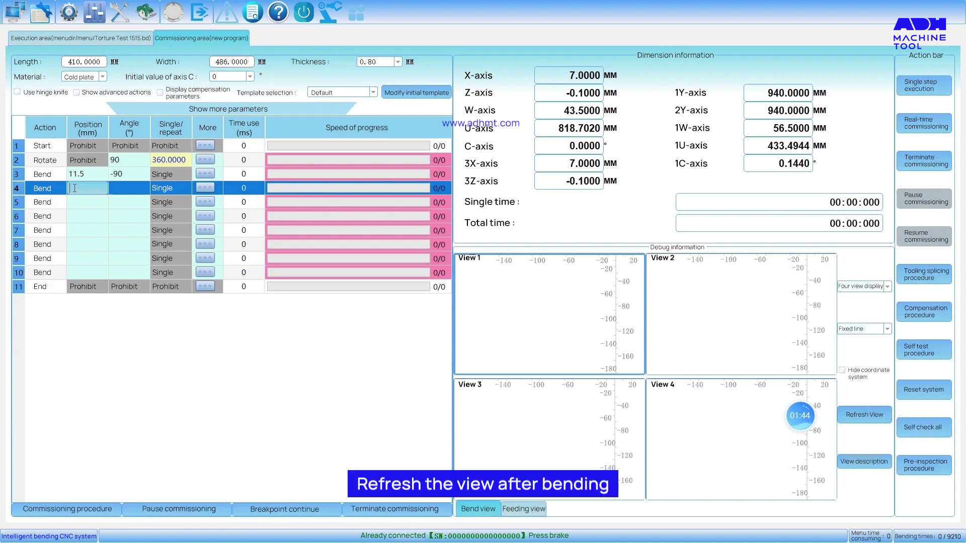
{"action": "type", "text": "40"}
Refresh the bend views and make step 5 a −90° Rotate
{"action": "left_click", "coordinate": [864, 414]}
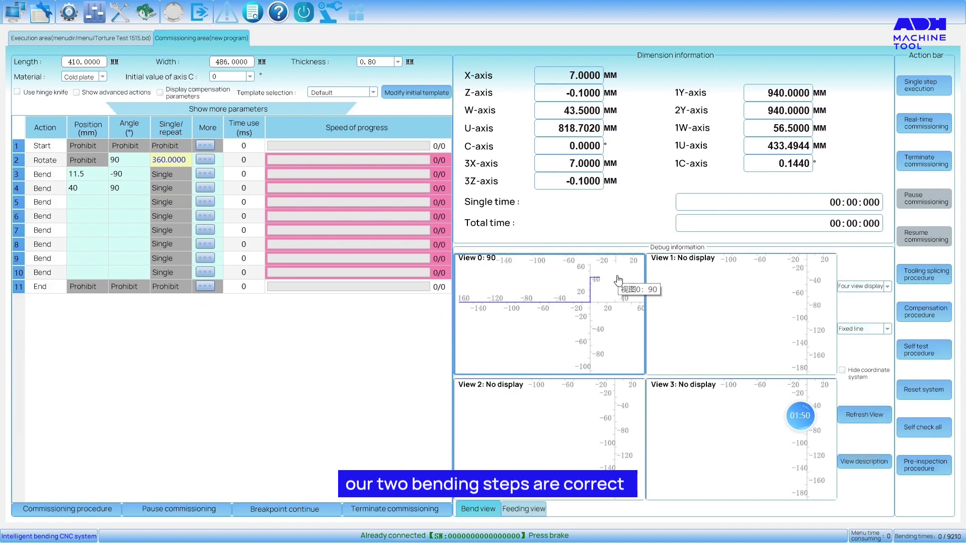
{"action": "left_click", "coordinate": [57, 205]}
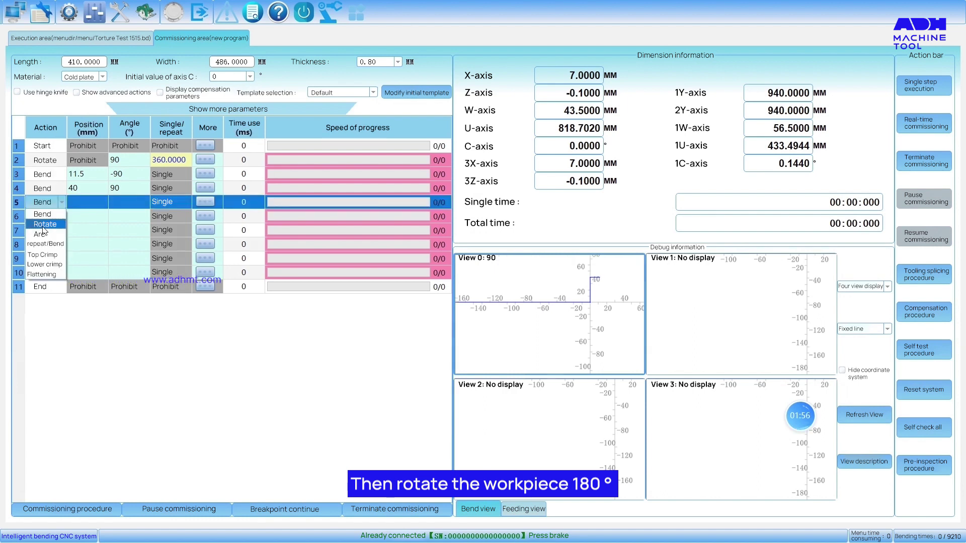
{"action": "left_click", "coordinate": [43, 224]}
{"action": "left_click", "coordinate": [118, 202]}
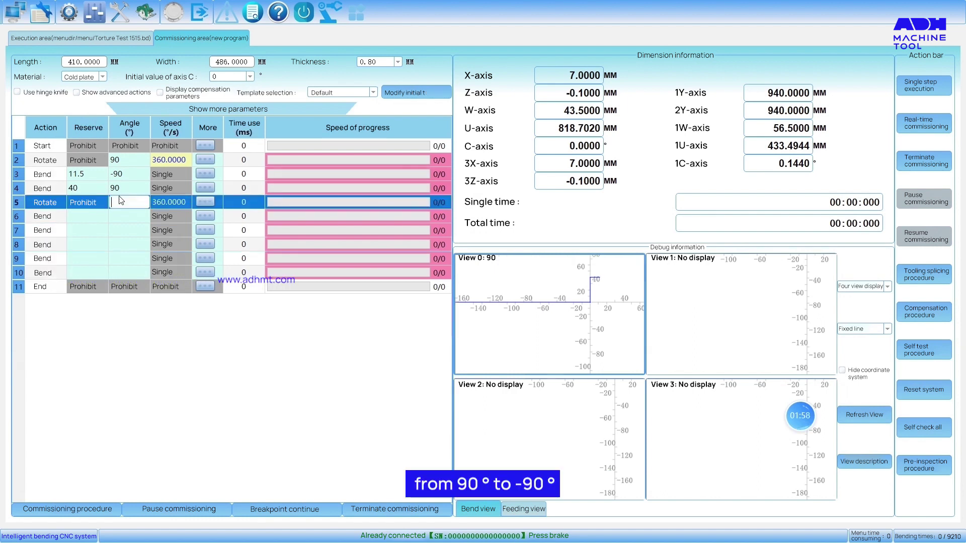
{"action": "type", "text": "-90"}
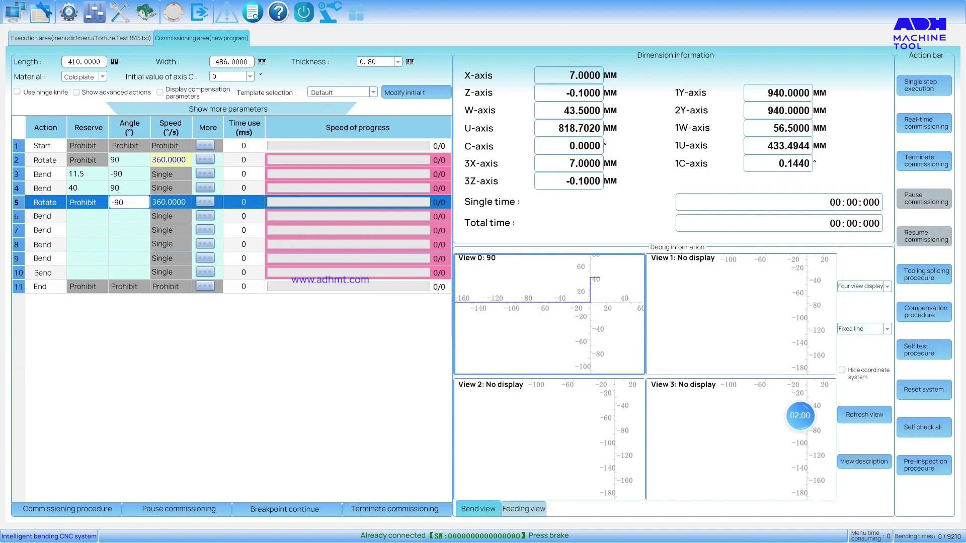
Copy bends 3–4 into steps 6–7 and make step 8 a Rotate
{"action": "left_click", "coordinate": [39, 178]}
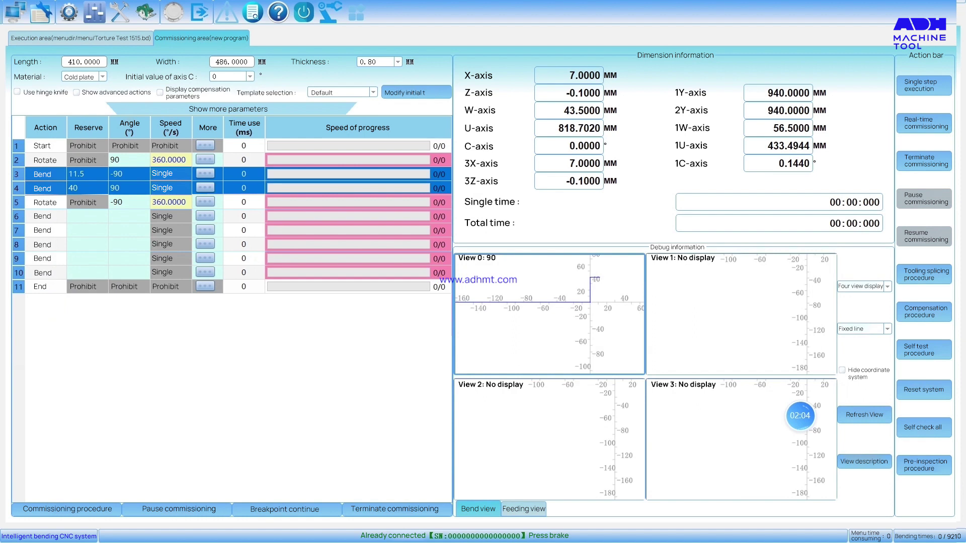
{"action": "left_click_drag", "start_coordinate": [42, 188], "coordinate": [46, 219]}
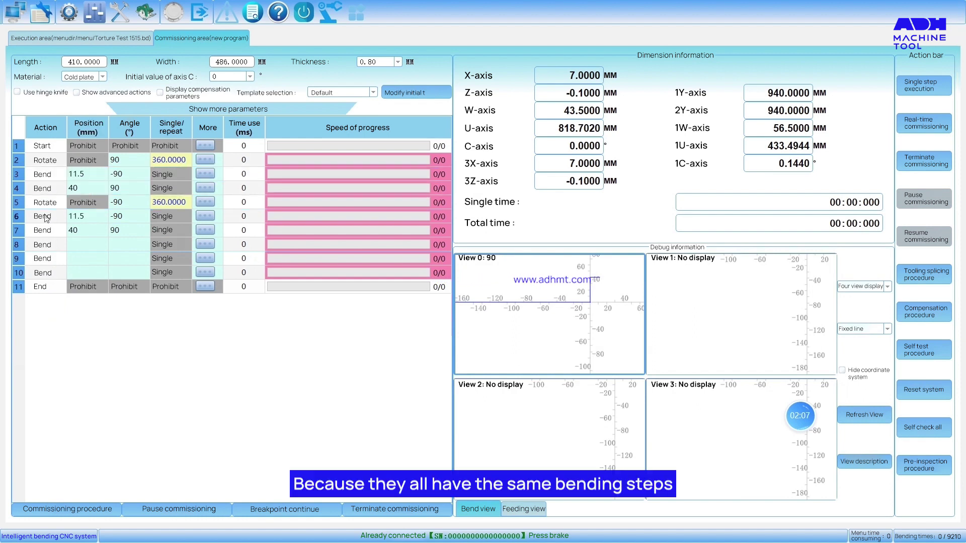
{"action": "left_click", "coordinate": [55, 250]}
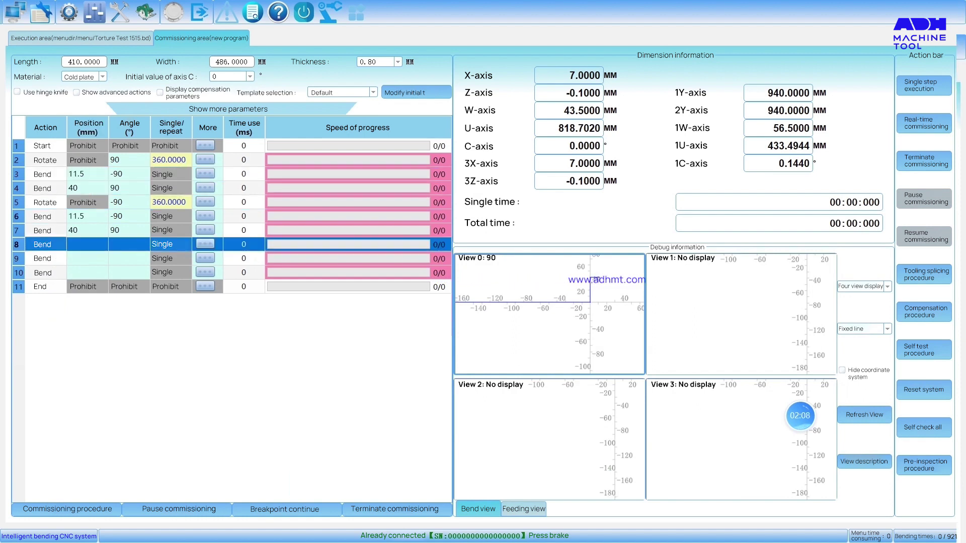
{"action": "left_click", "coordinate": [55, 249]}
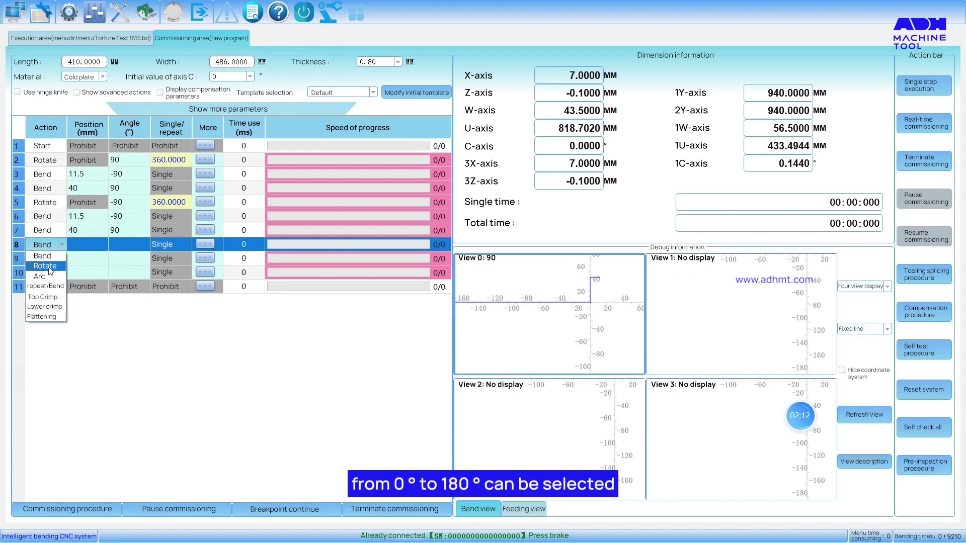
{"action": "left_click", "coordinate": [45, 266]}
{"action": "left_click", "coordinate": [124, 243]}
{"action": "type", "text": "-180"}
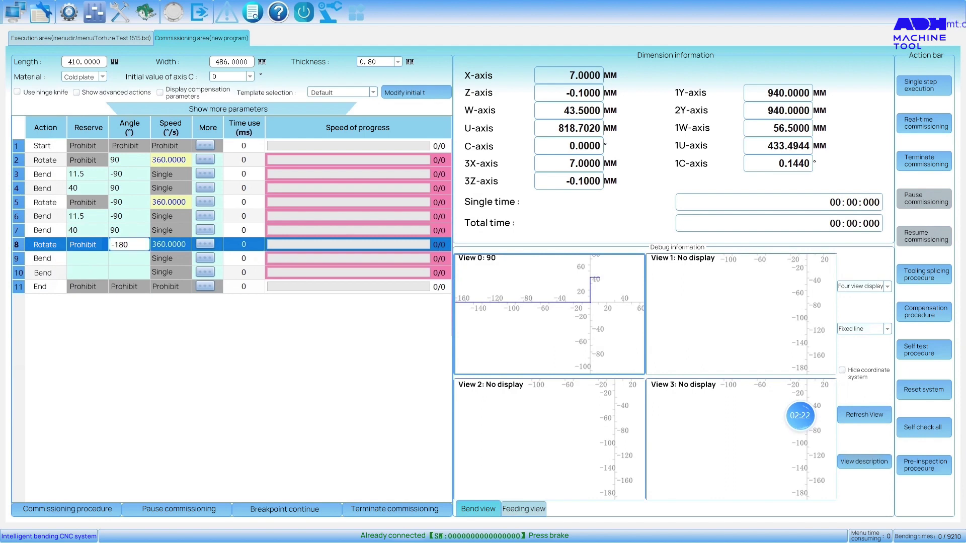
Confirm −180° as step 8's rotation angle
{"action": "key", "text": "Return"}
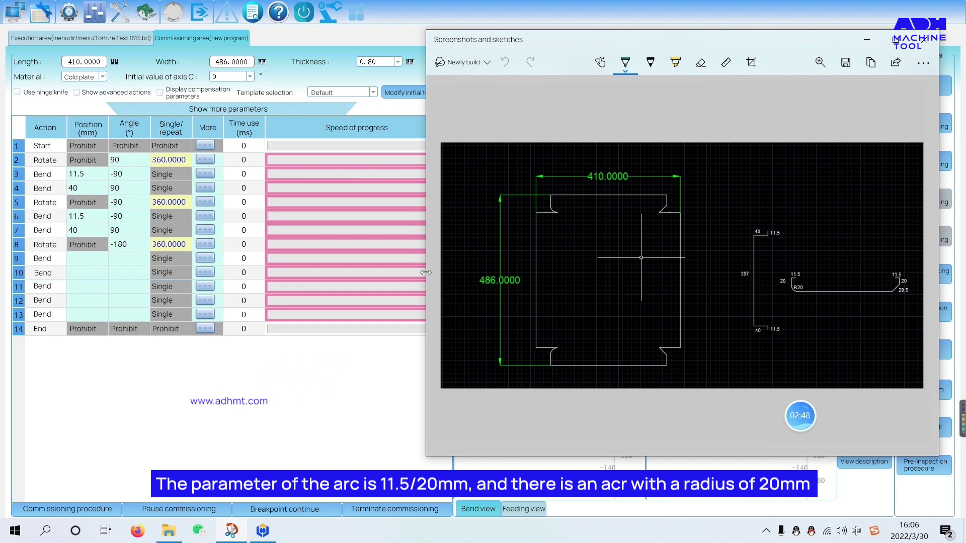
Give step 9 a position of 11.5 mm and a bend angle of 90°
{"action": "left_click", "coordinate": [83, 258]}
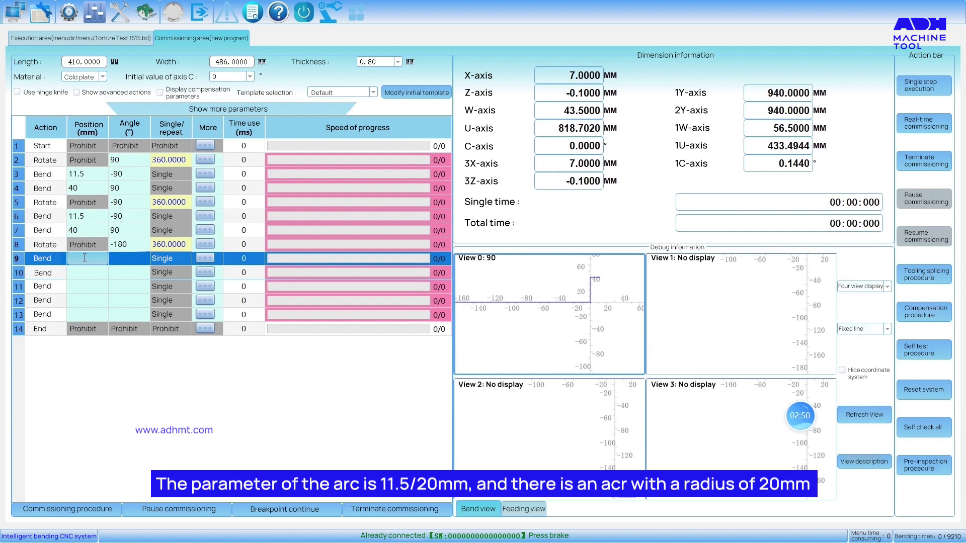
{"action": "type", "text": "11.5"}
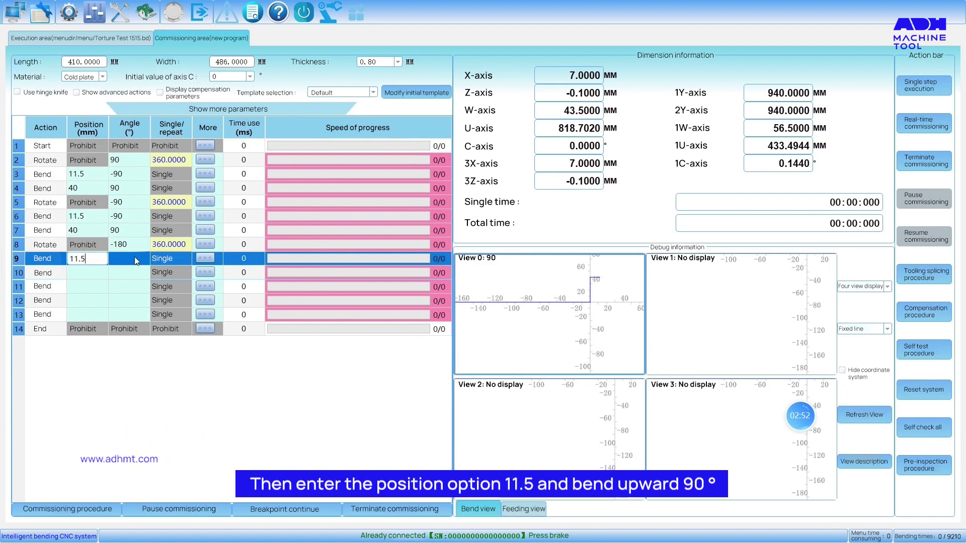
{"action": "left_click", "coordinate": [136, 258]}
{"action": "type", "text": "90"}
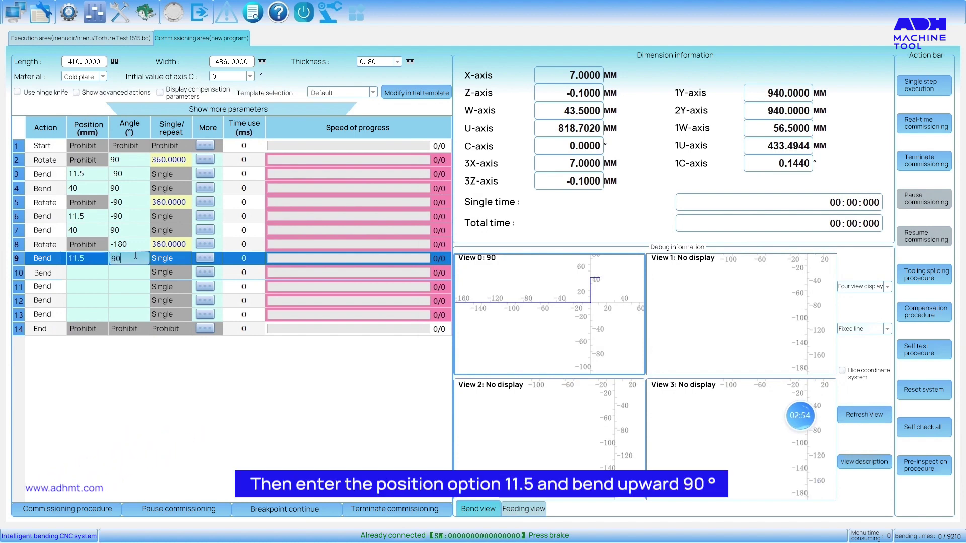
{"action": "left_click", "coordinate": [46, 272]}
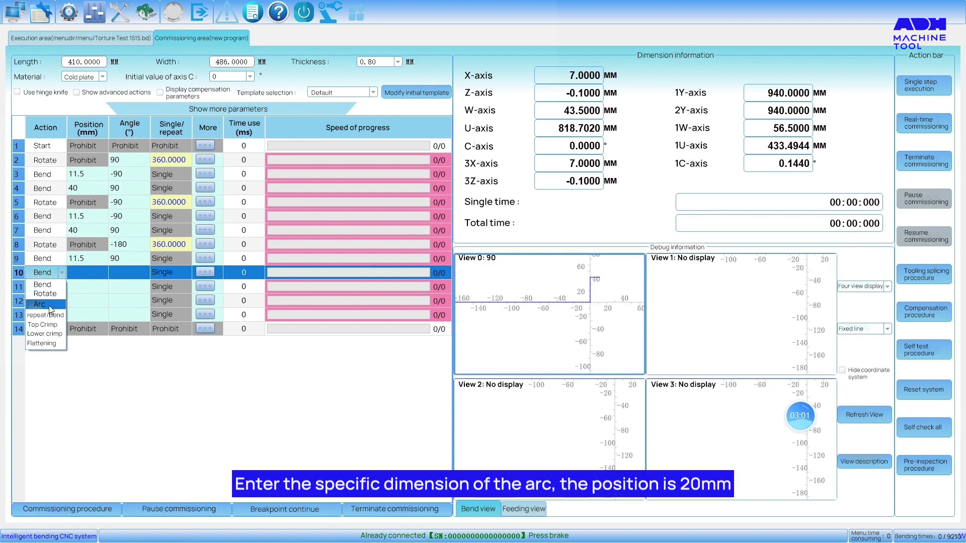
Make step 10 an Arc at 20 mm, angle 90/20, radius 20 mm
{"action": "left_click", "coordinate": [49, 305]}
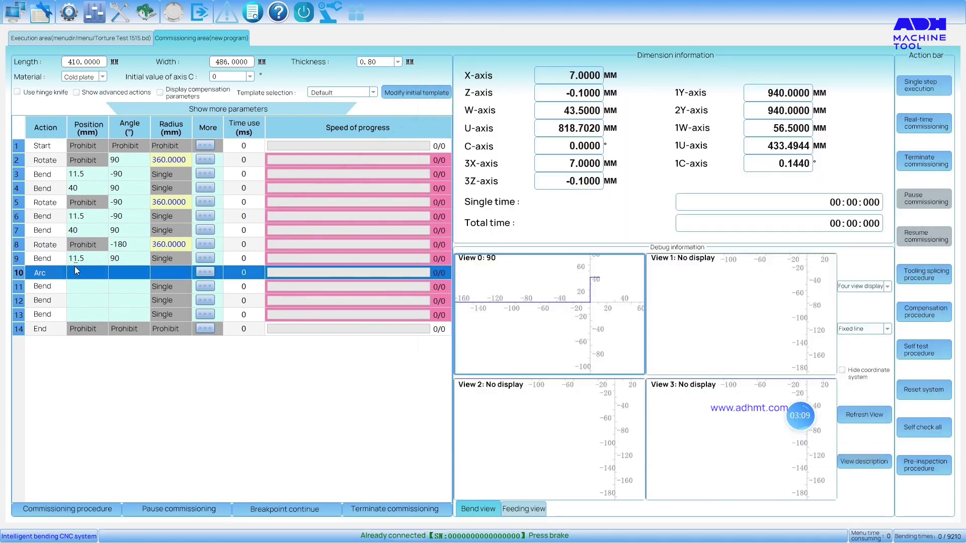
{"action": "left_click", "coordinate": [76, 270]}
{"action": "type", "text": "20"}
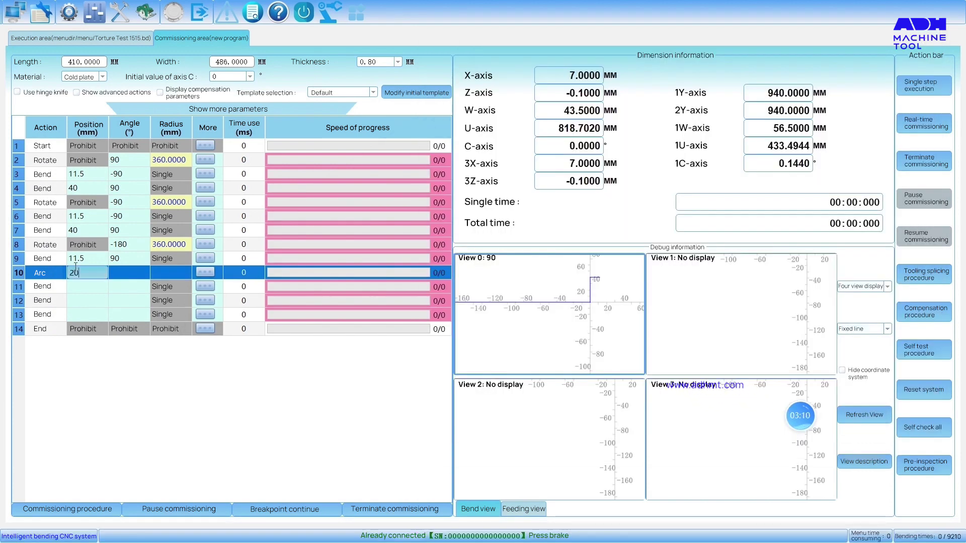
{"action": "left_click", "coordinate": [129, 272]}
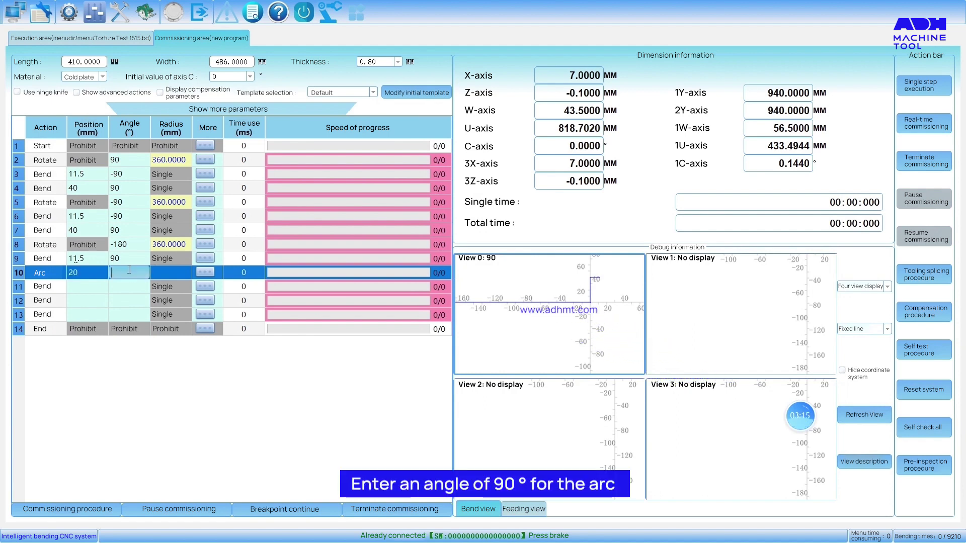
{"action": "type", "text": "90"}
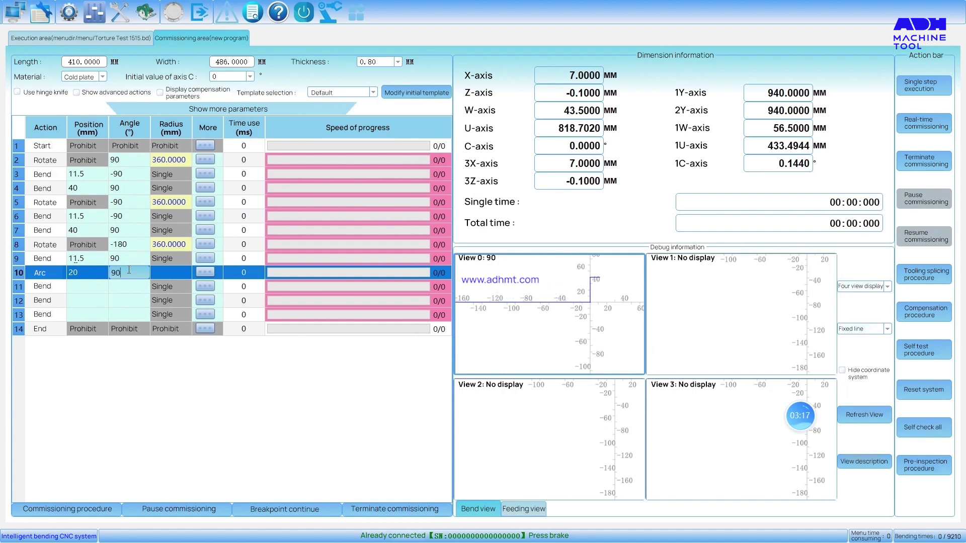
{"action": "type", "text": "/"}
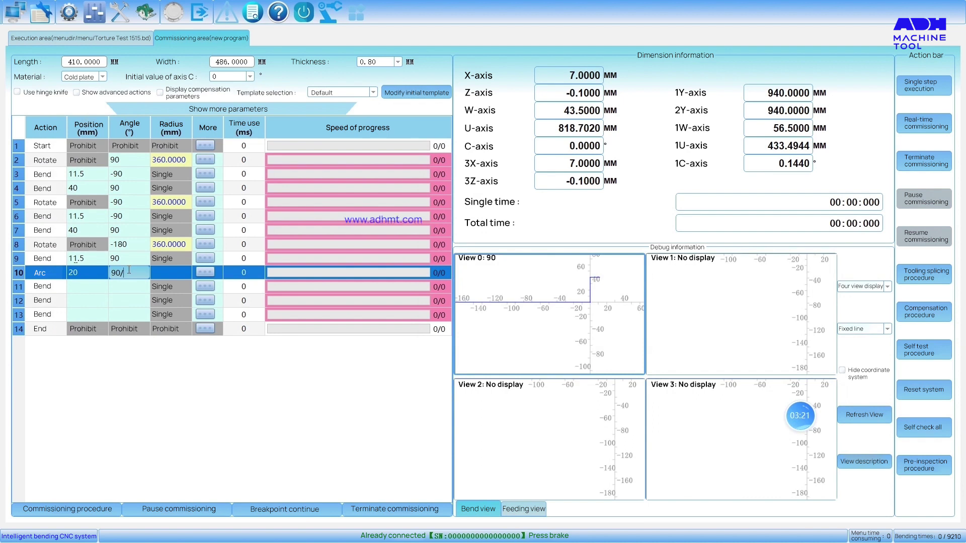
{"action": "type", "text": "20"}
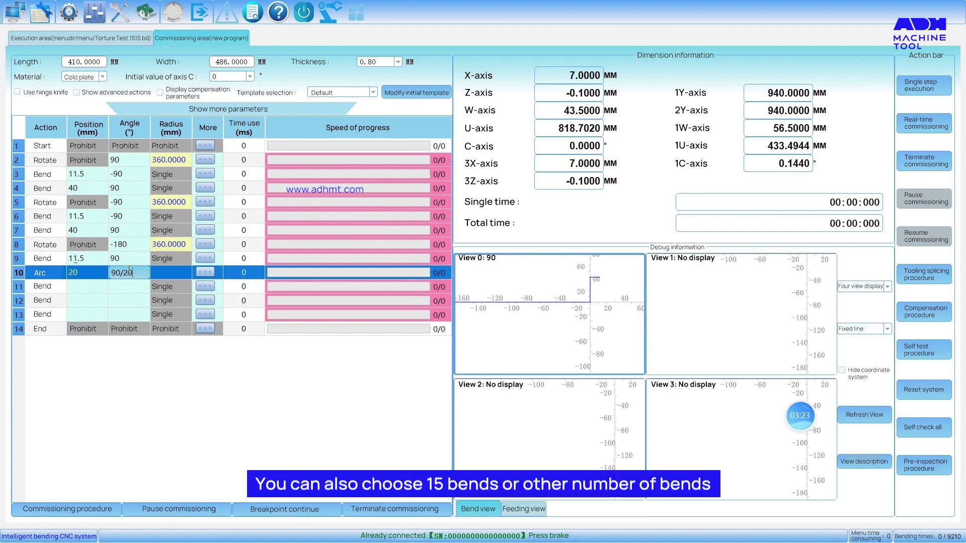
{"action": "left_click", "coordinate": [179, 277]}
{"action": "left_click", "coordinate": [171, 271]}
{"action": "type", "text": "20"}
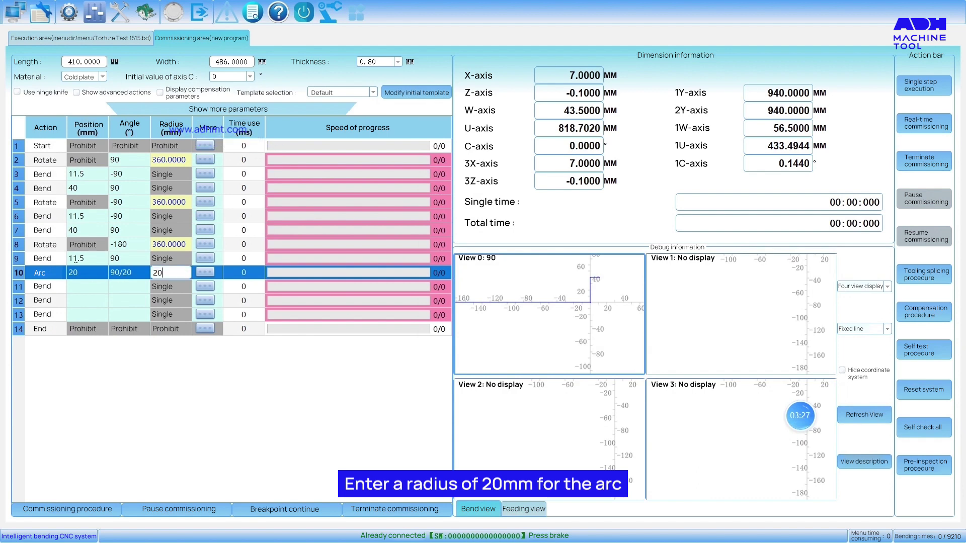
Set step 11's action to Rotate with a 0° angle
{"action": "left_click", "coordinate": [45, 285]}
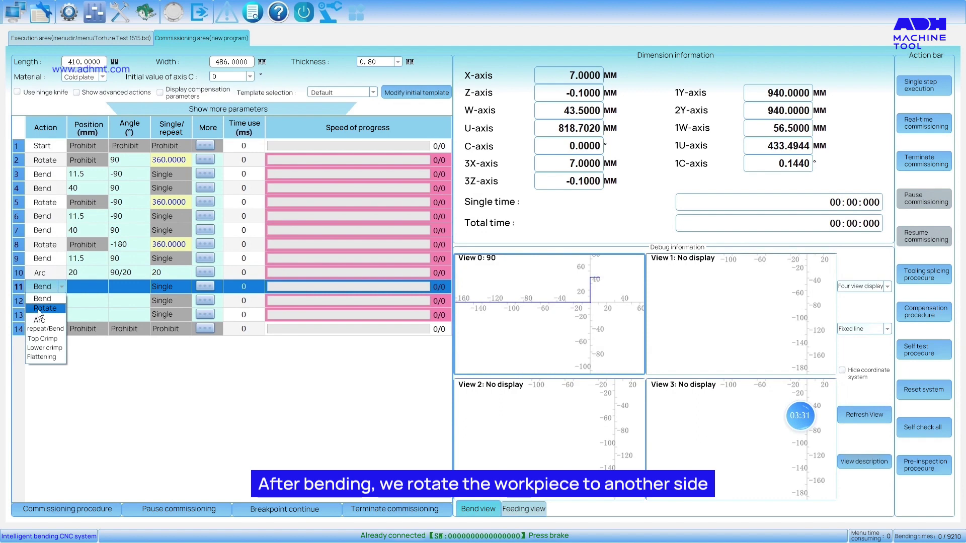
{"action": "left_click", "coordinate": [38, 309]}
{"action": "left_click", "coordinate": [129, 286]}
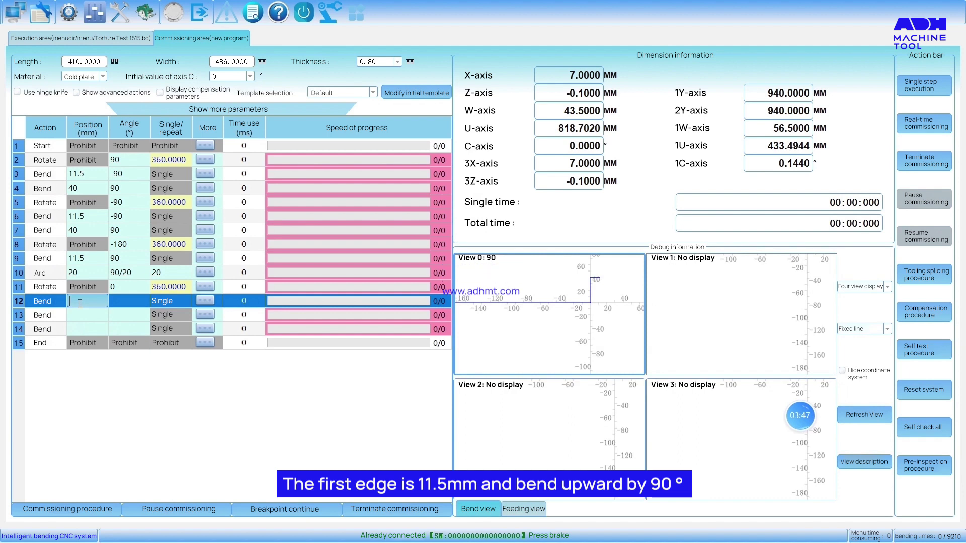
{"action": "type", "text": "11.5"}
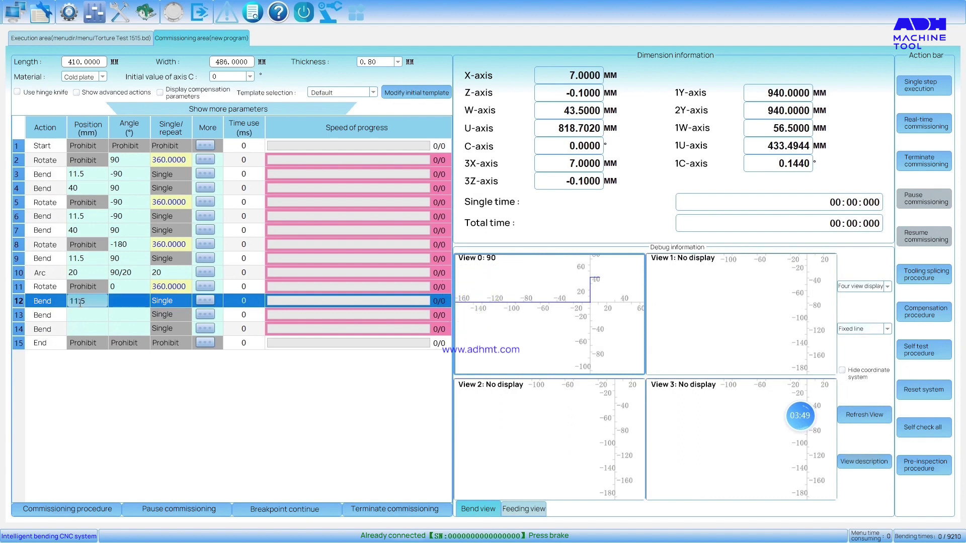
Finish step 12 as 11.5 mm/90° and start step 13, checking the drawing
{"action": "left_click", "coordinate": [116, 302]}
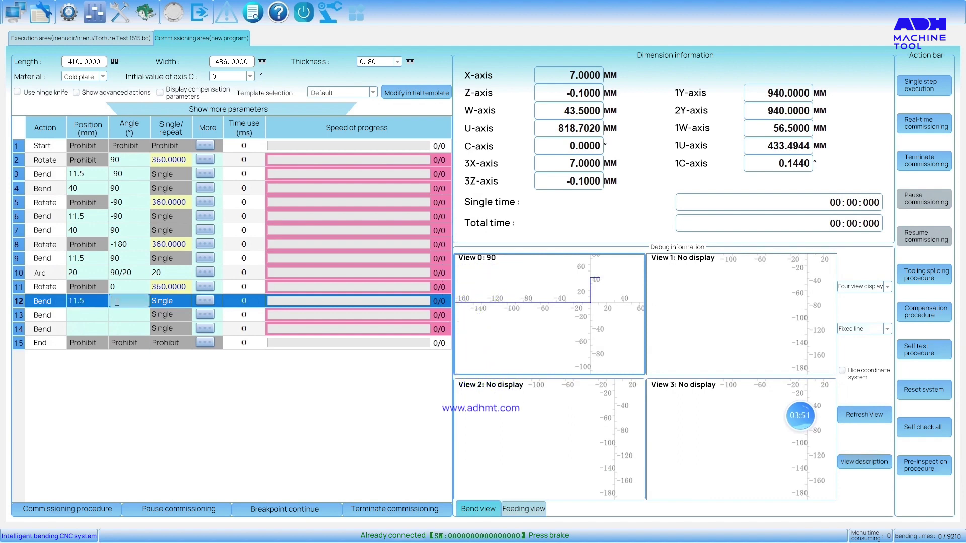
{"action": "type", "text": "90"}
{"action": "left_click", "coordinate": [92, 315]}
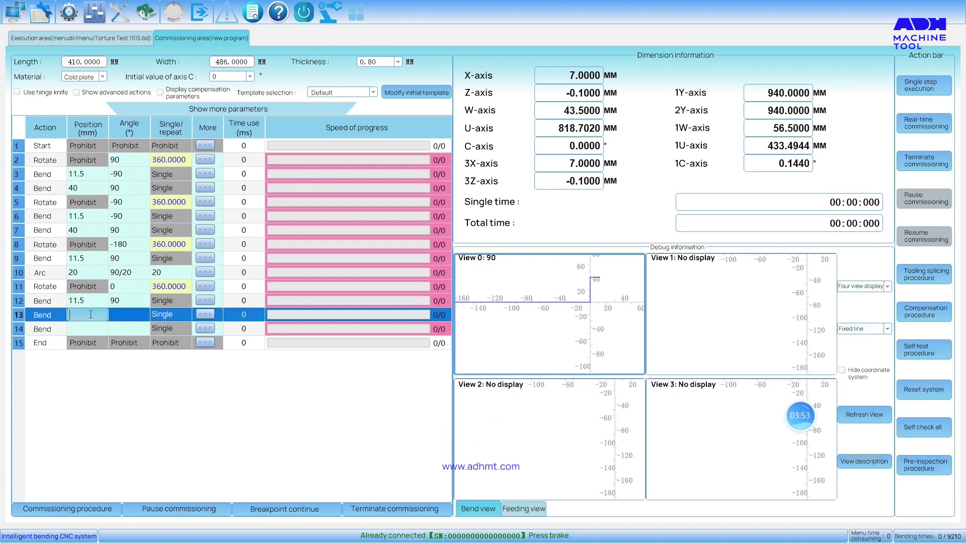
{"action": "type", "text": "20"}
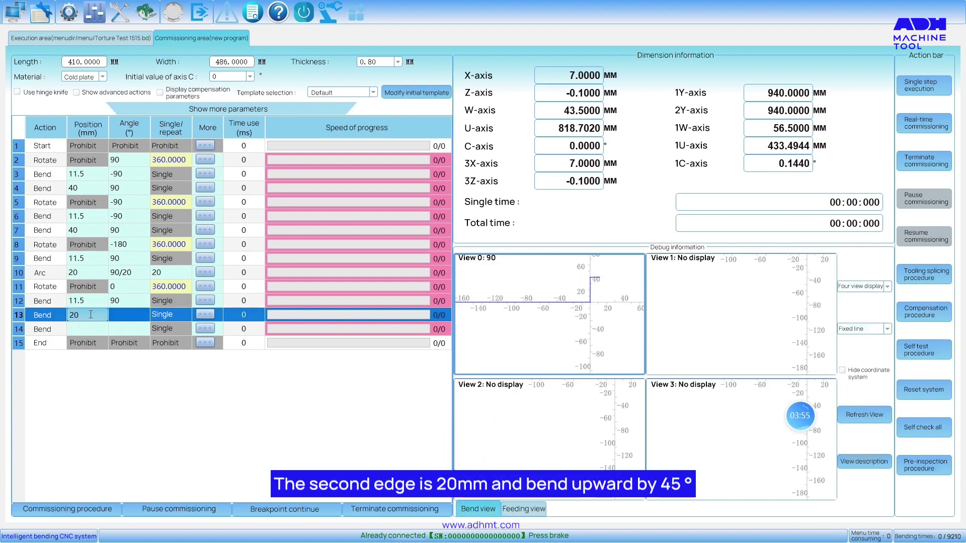
{"action": "key", "text": "alt+Tab"}
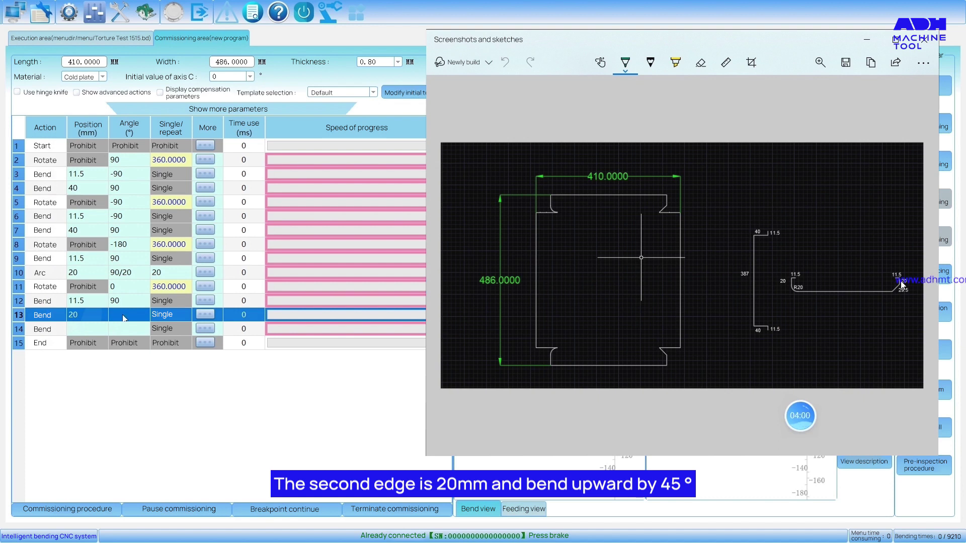
{"action": "key", "text": "alt+Tab"}
Give step 13 a 45° angle and step 14 a 29.5 mm position
{"action": "left_click", "coordinate": [123, 315]}
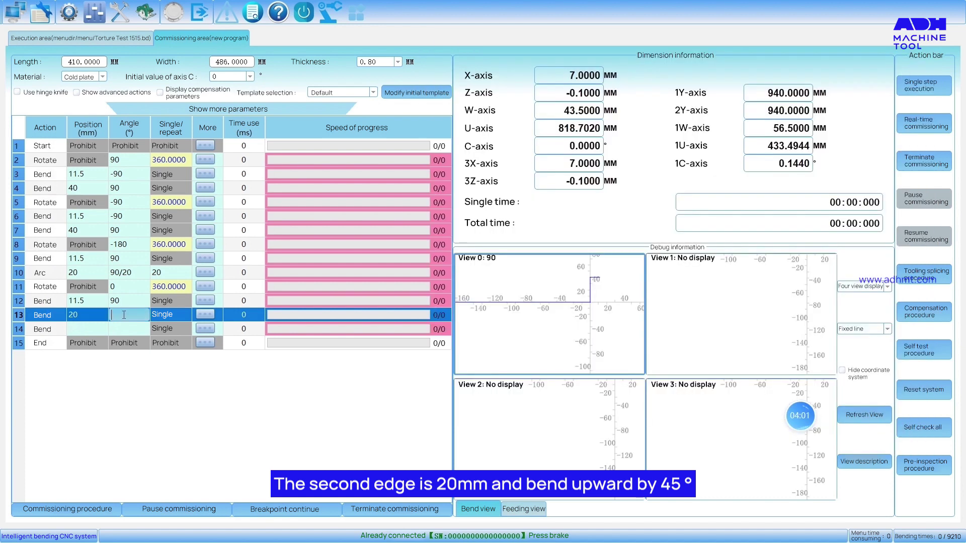
{"action": "left_click", "coordinate": [74, 328]}
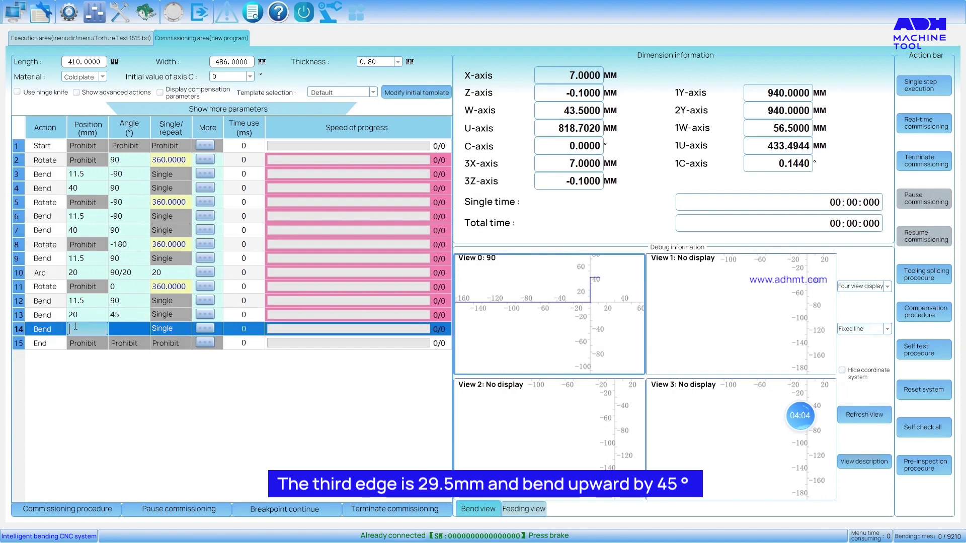
{"action": "key", "text": "alt+Tab"}
{"action": "key", "text": "alt+Tab"}
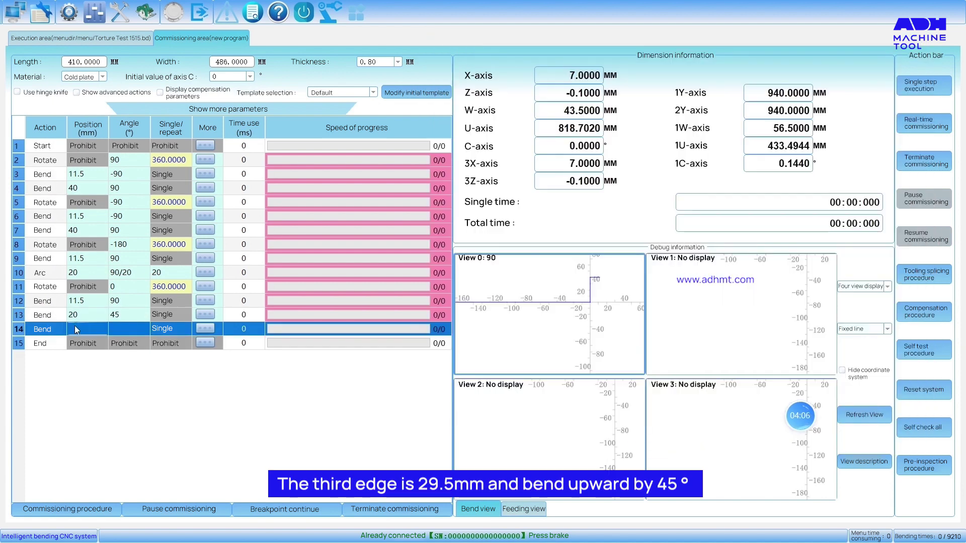
{"action": "left_click", "coordinate": [75, 328]}
{"action": "type", "text": "9.5"}
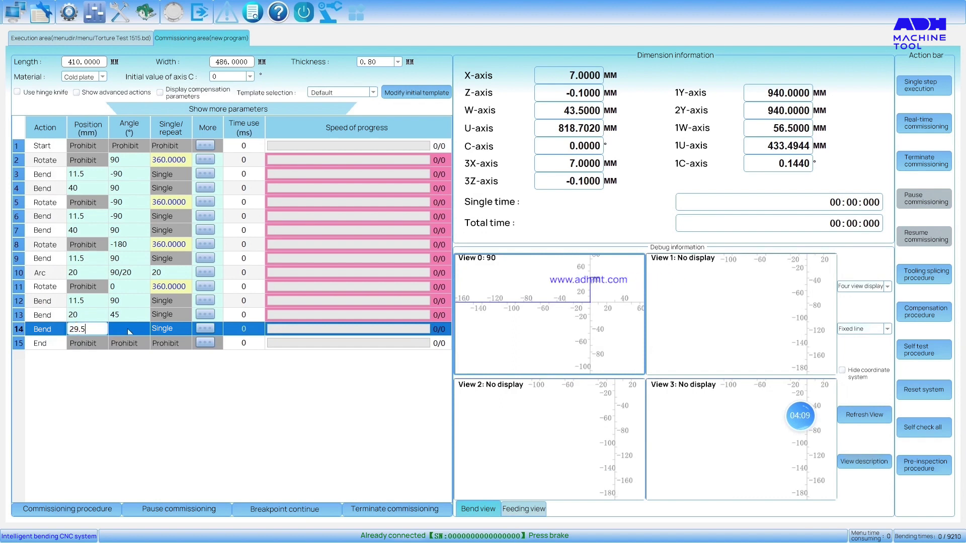
{"action": "left_click", "coordinate": [128, 329]}
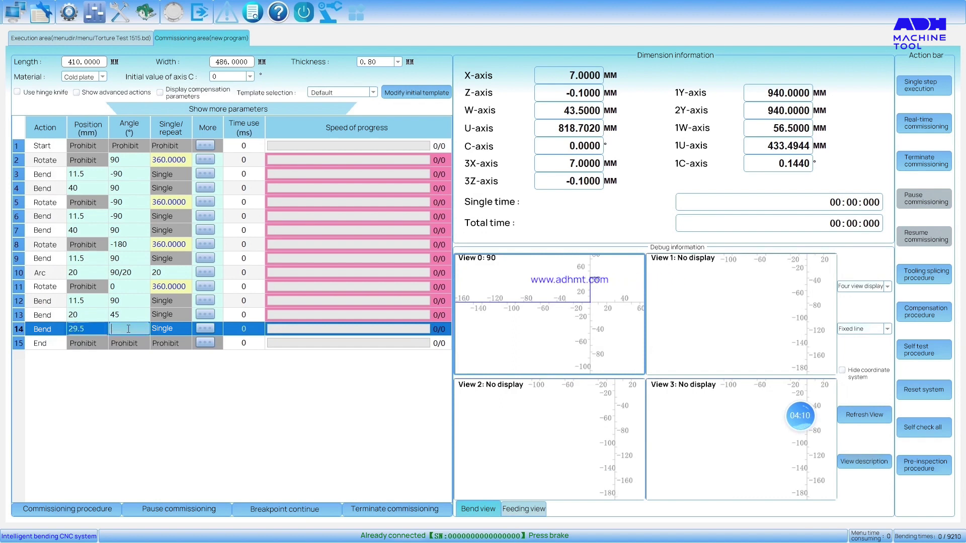
{"action": "type", "text": "45"}
Set step 14 to 45°, refresh the views, and pan Views 1 and 2
{"action": "left_click", "coordinate": [850, 426]}
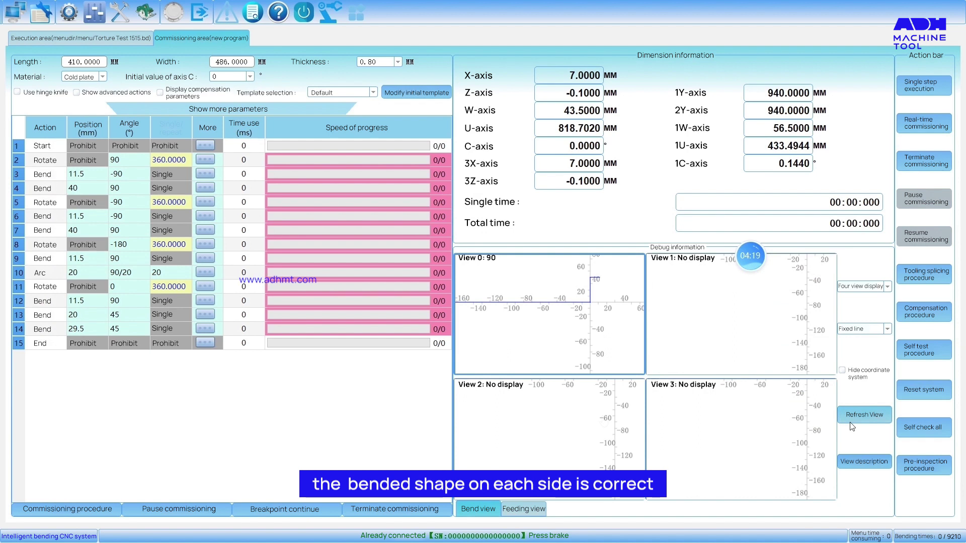
{"action": "left_click", "coordinate": [856, 417]}
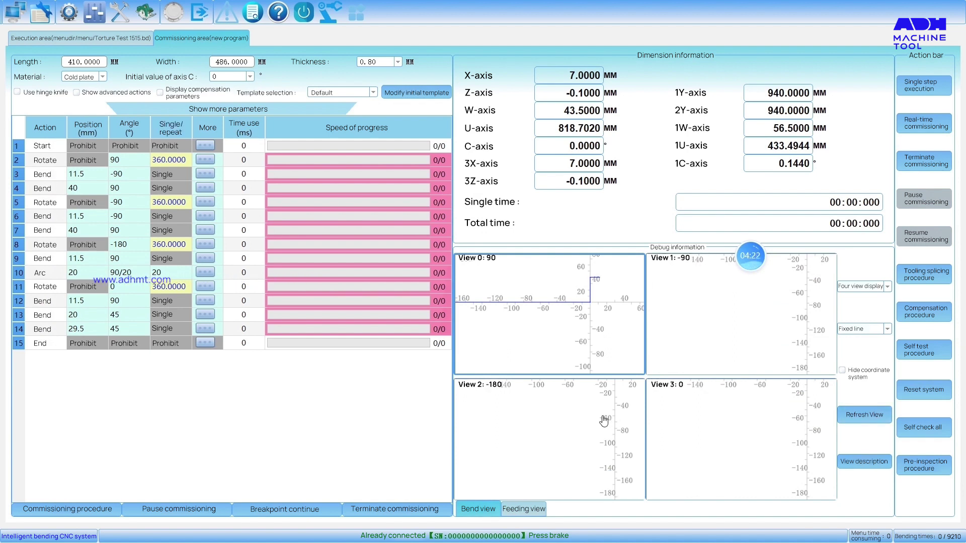
{"action": "left_click_drag", "start_coordinate": [469, 428], "coordinate": [461, 494]}
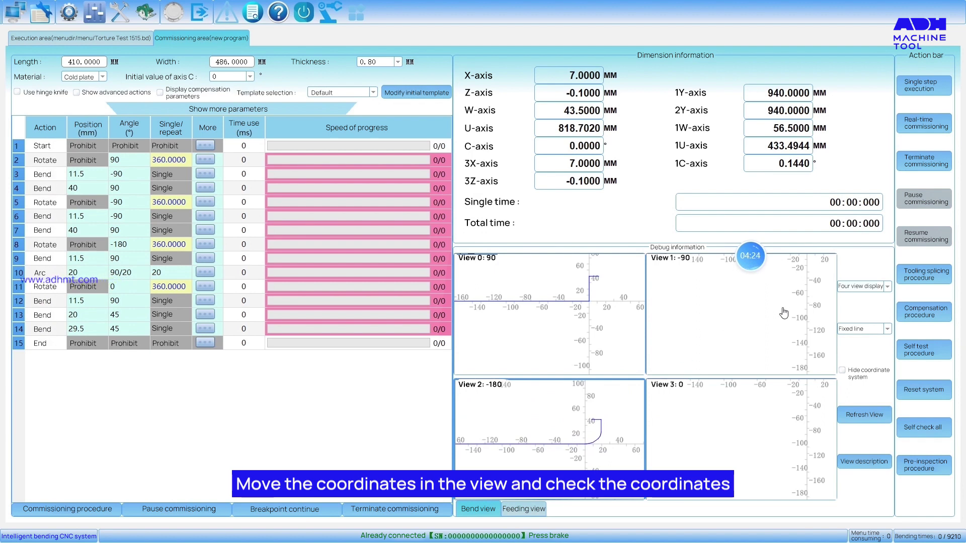
{"action": "left_click_drag", "start_coordinate": [783, 313], "coordinate": [763, 485]}
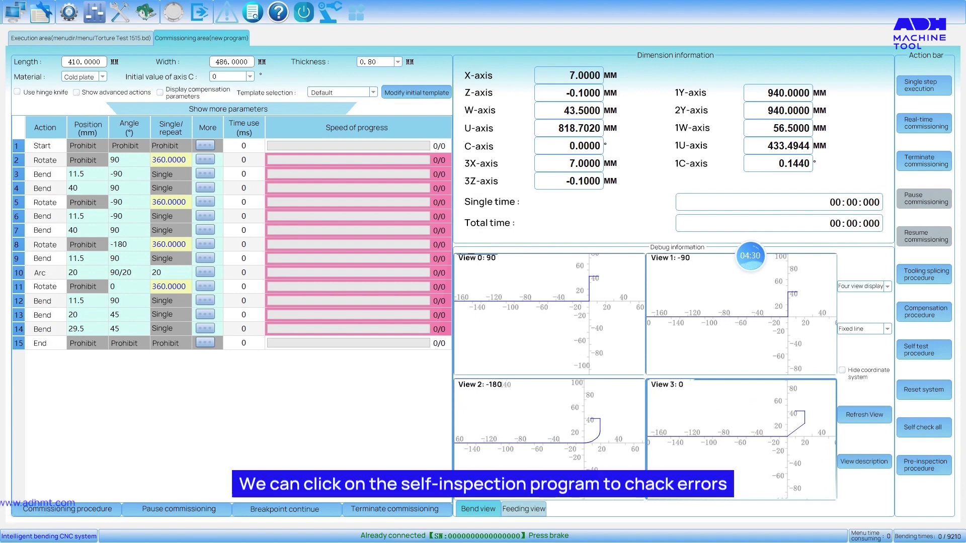
Run the self-test procedure twice to compute a time use for every program step
{"action": "left_click", "coordinate": [920, 350]}
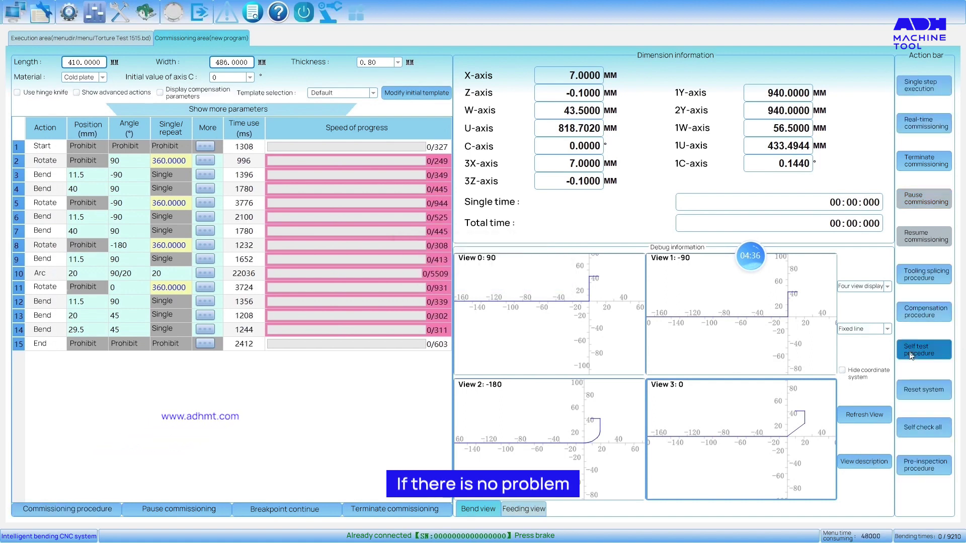
{"action": "left_click", "coordinate": [911, 353]}
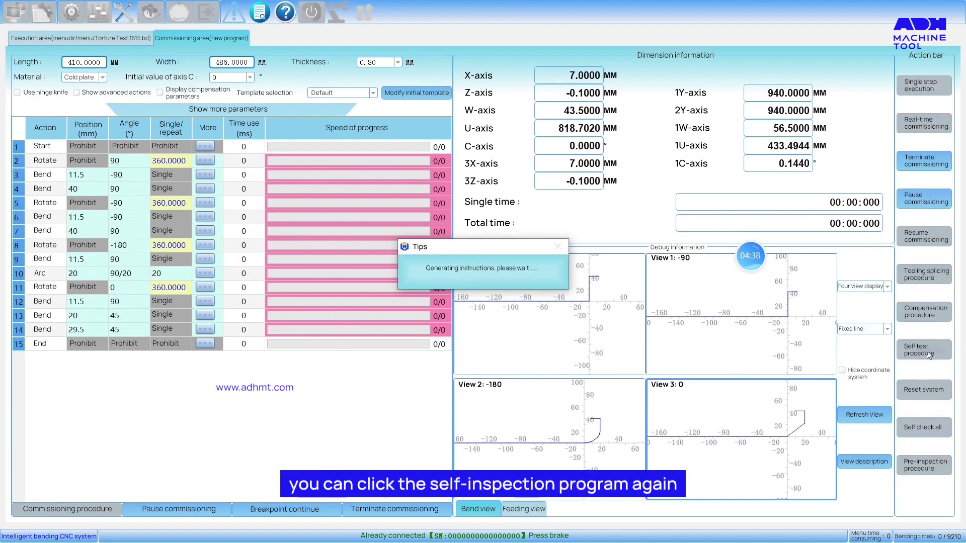